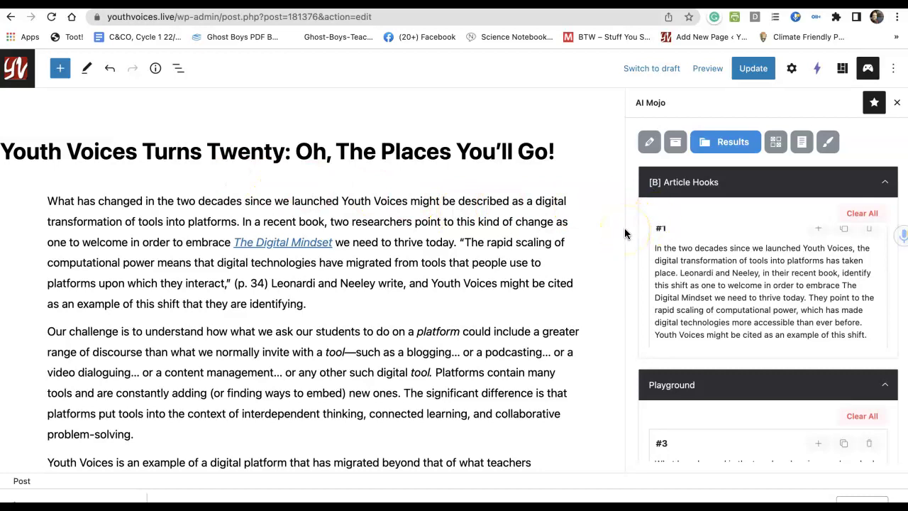
- Read through the Playground keywords and TL;dr summary in the AI Mojo Results
scroll(722, 204, "down", 1)
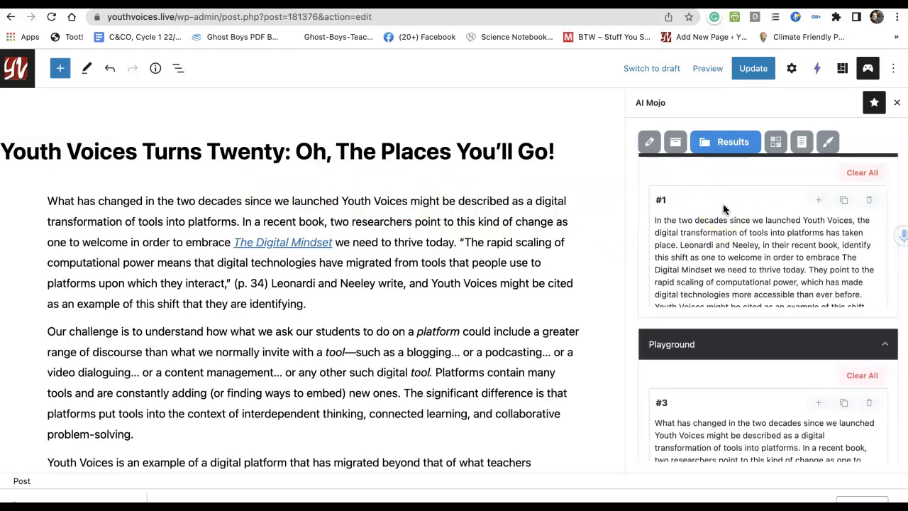
scroll(723, 204, "up", 1)
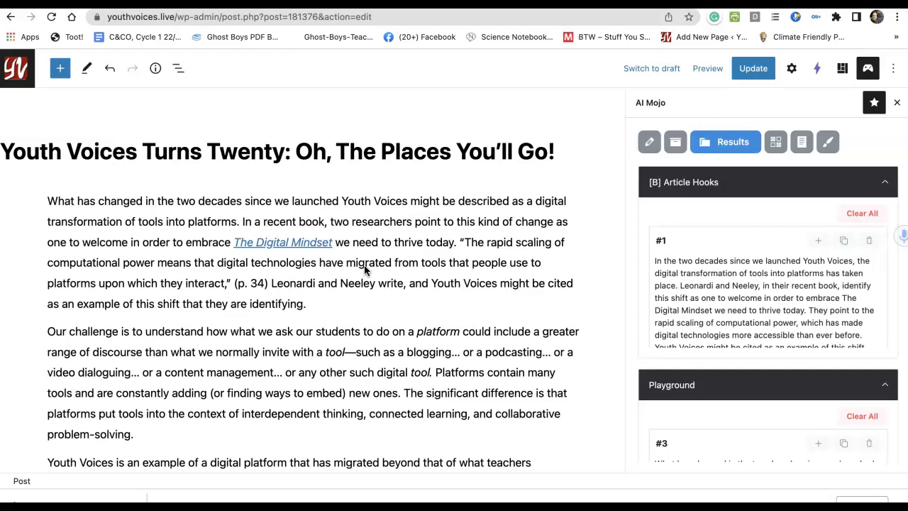
scroll(681, 283, "down", 1)
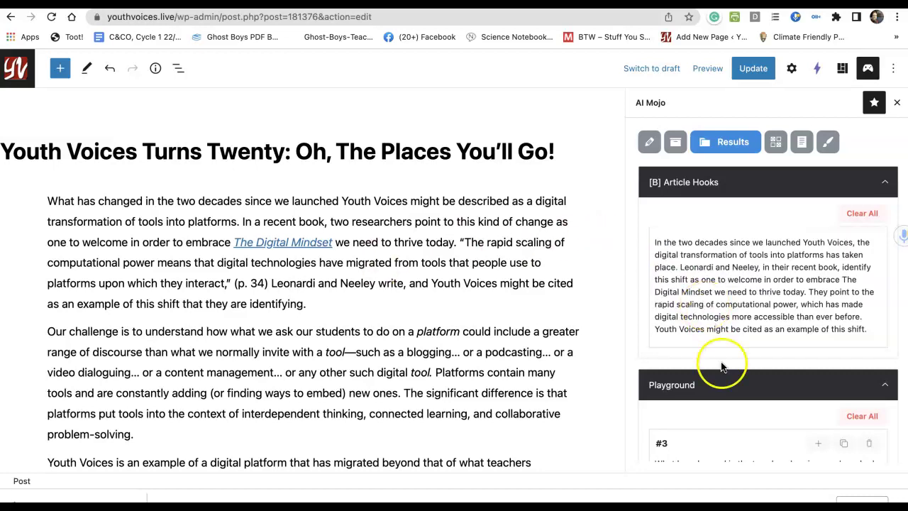
scroll(728, 373, "down", 8)
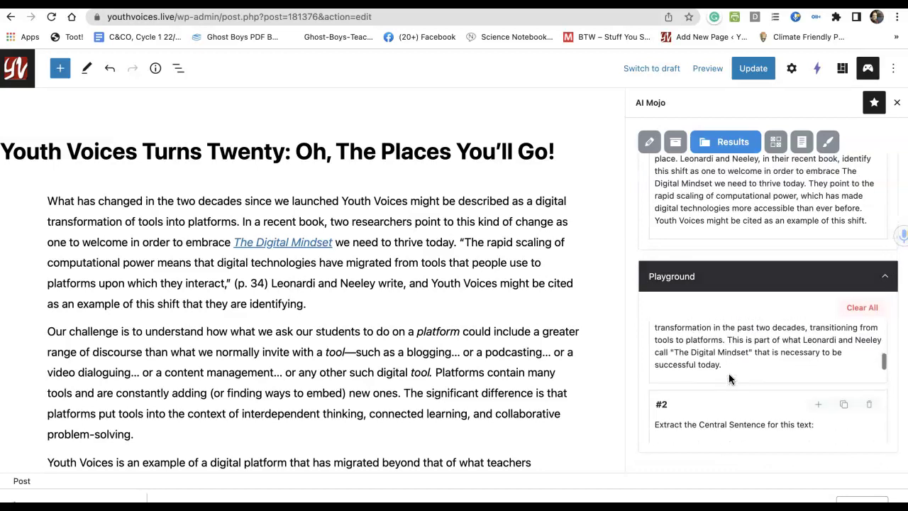
left_click(729, 231)
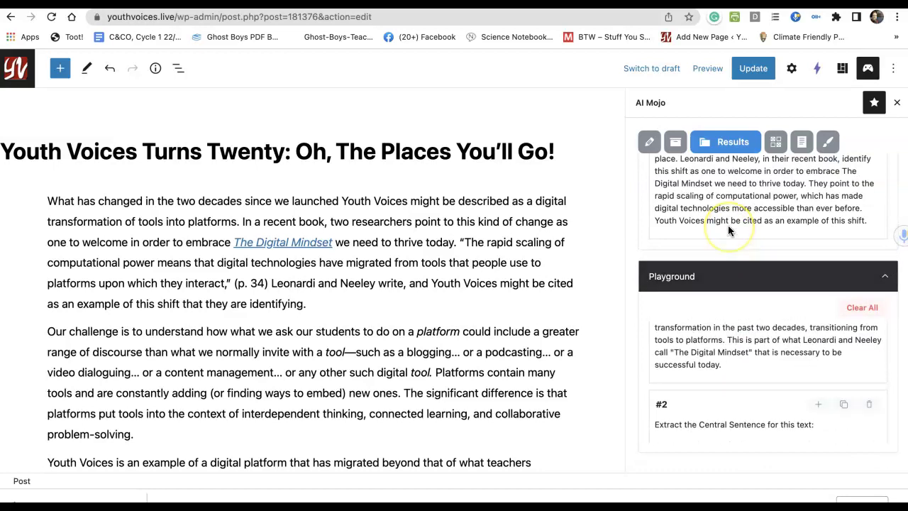
scroll(728, 231, "up", 1)
scroll(731, 365, "up", 1)
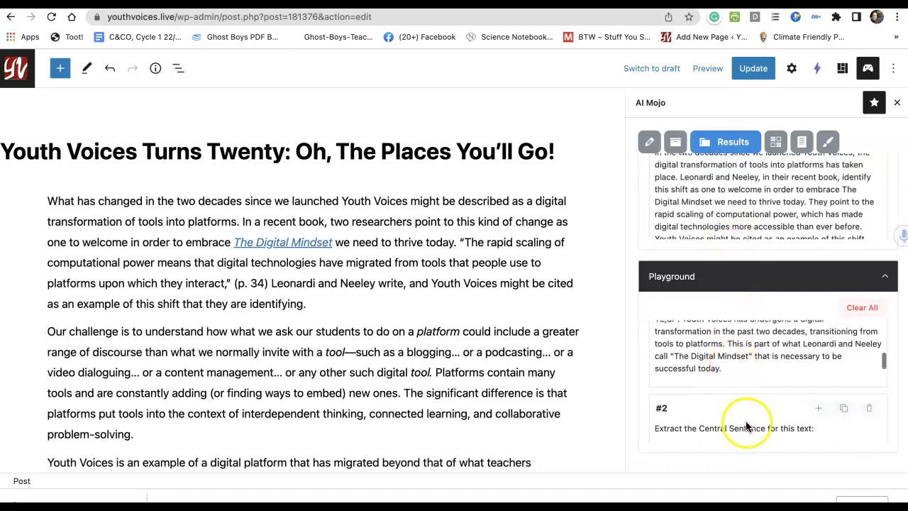
scroll(746, 426, "down", 5)
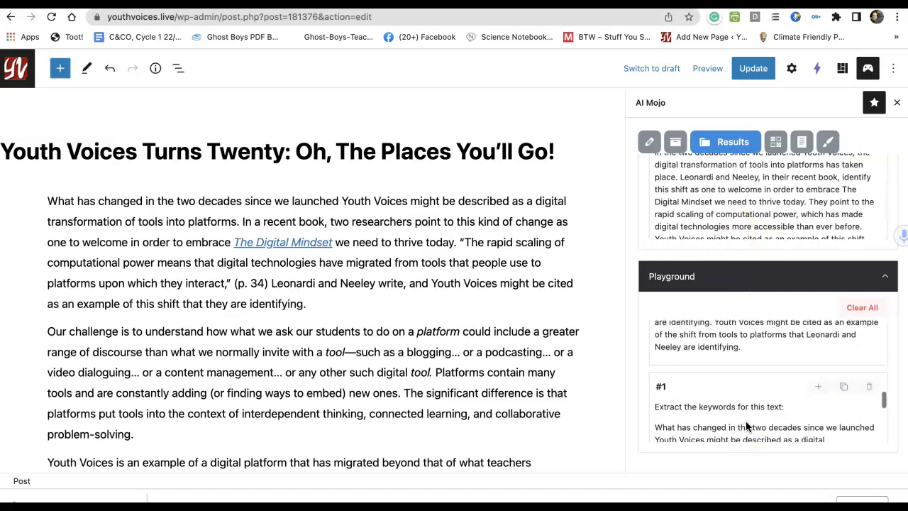
scroll(745, 421, "up", 3)
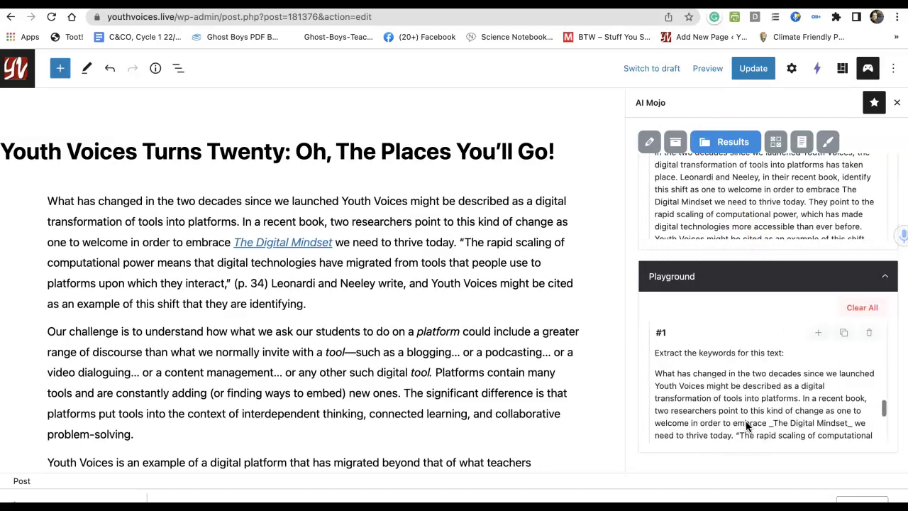
scroll(745, 420, "down", 2)
scroll(745, 421, "up", 2)
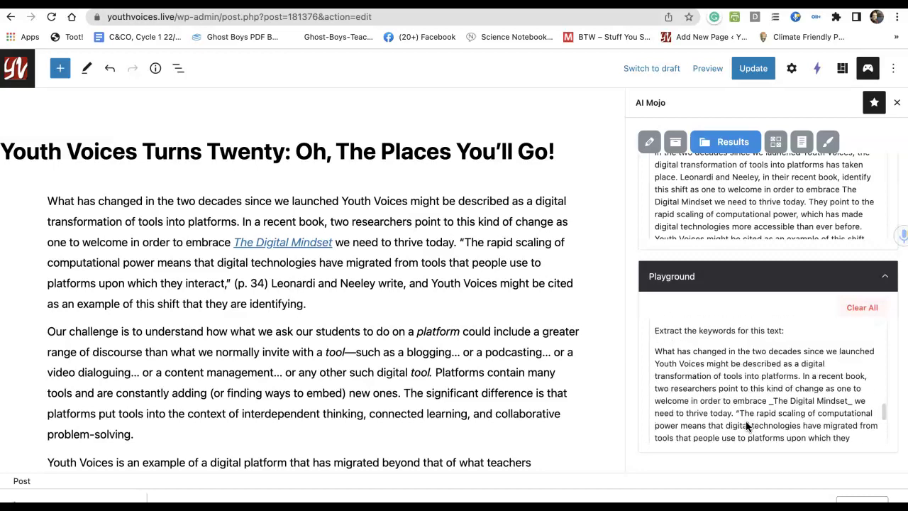
scroll(745, 424, "down", 1)
scroll(745, 424, "up", 2)
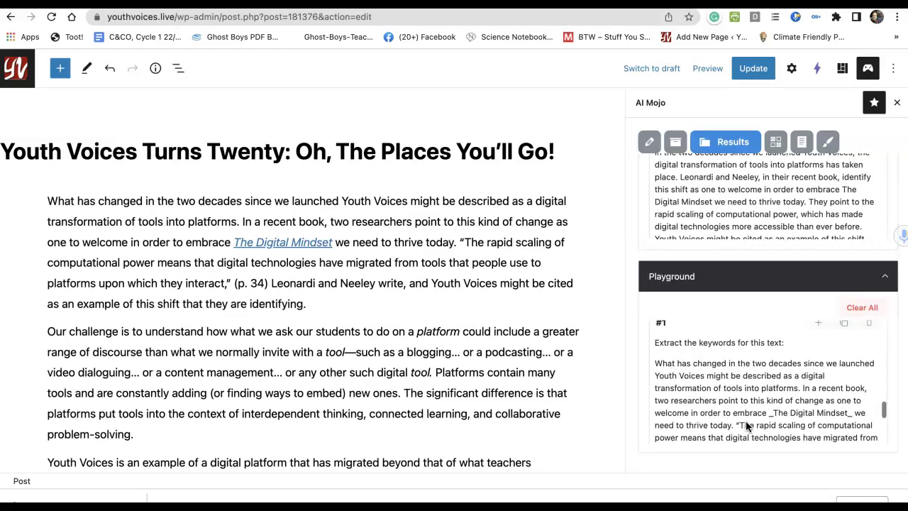
scroll(748, 361, "down", 5)
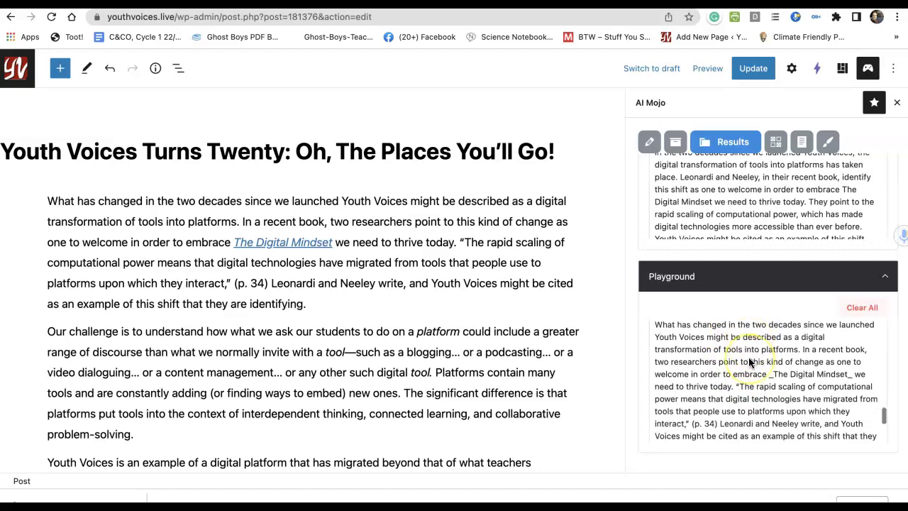
scroll(749, 361, "up", 1)
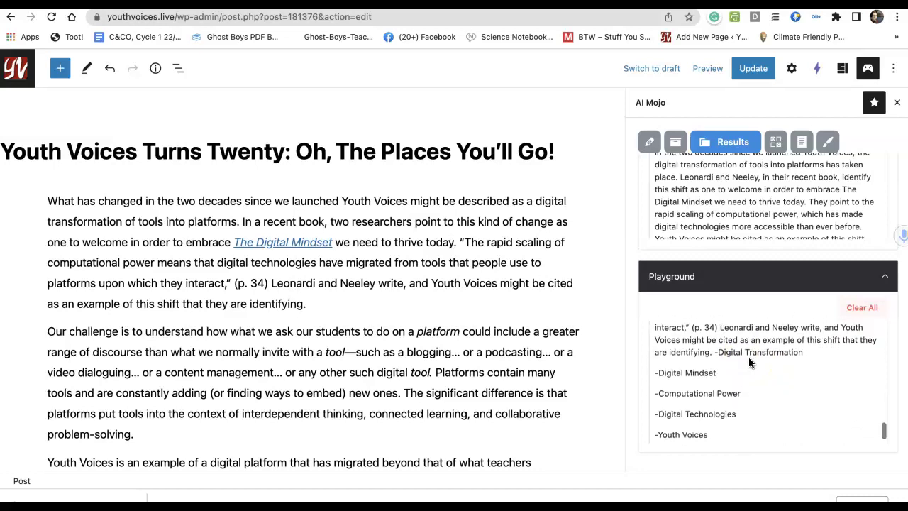
- Review the Article Hooks rewrite of the post's opening paragraph
left_click(728, 363)
scroll(803, 402, "up", 1)
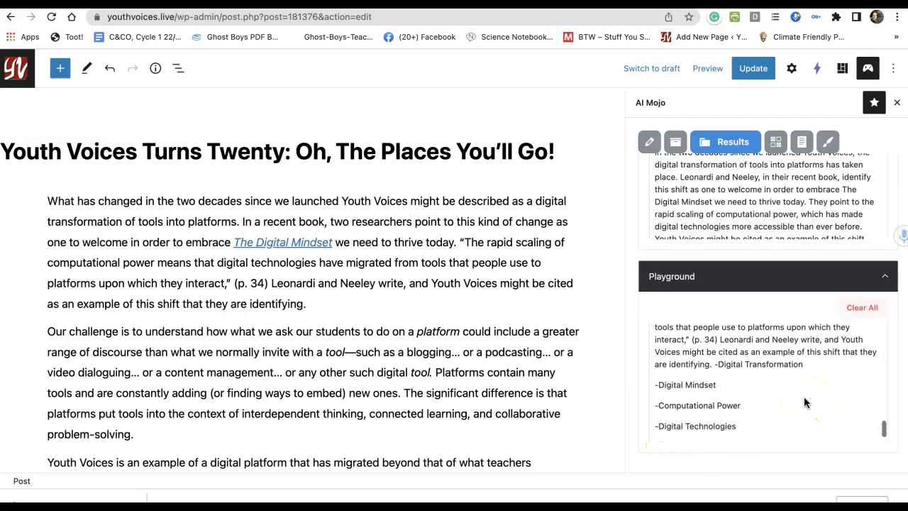
scroll(803, 401, "up", 5)
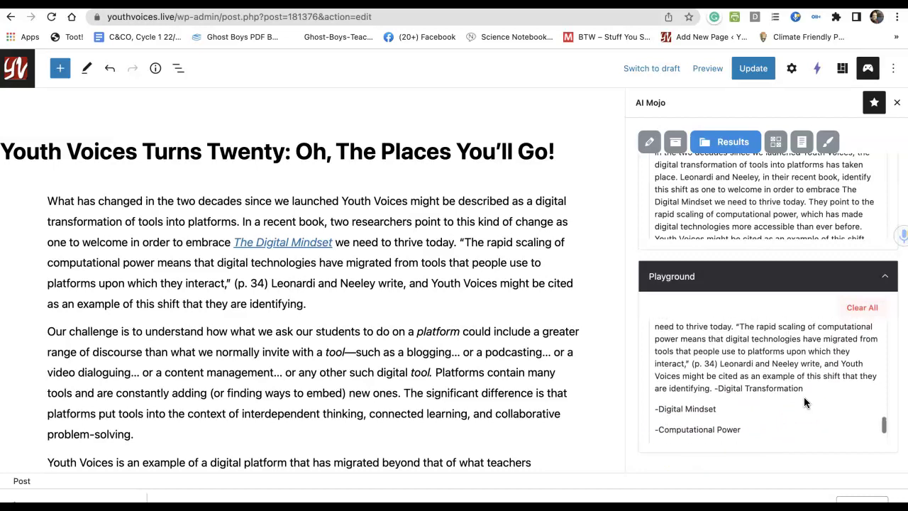
scroll(804, 402, "down", 10)
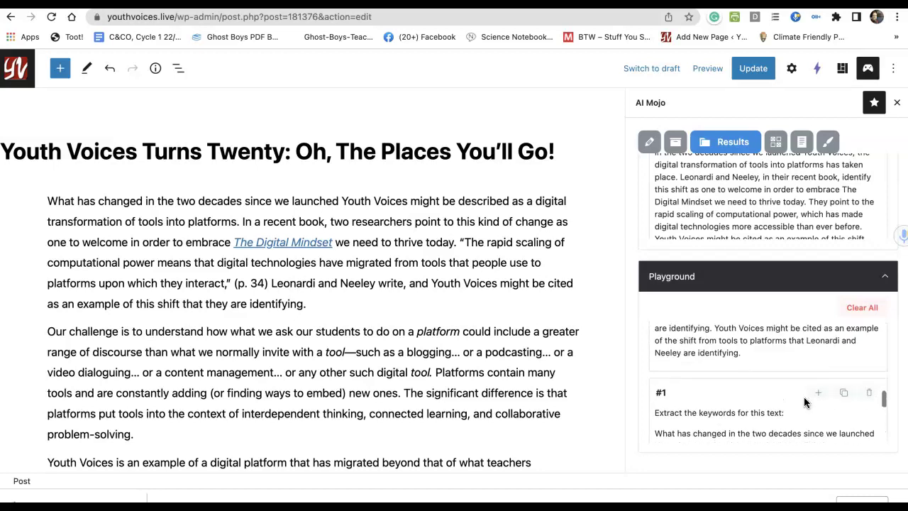
scroll(804, 402, "up", 2)
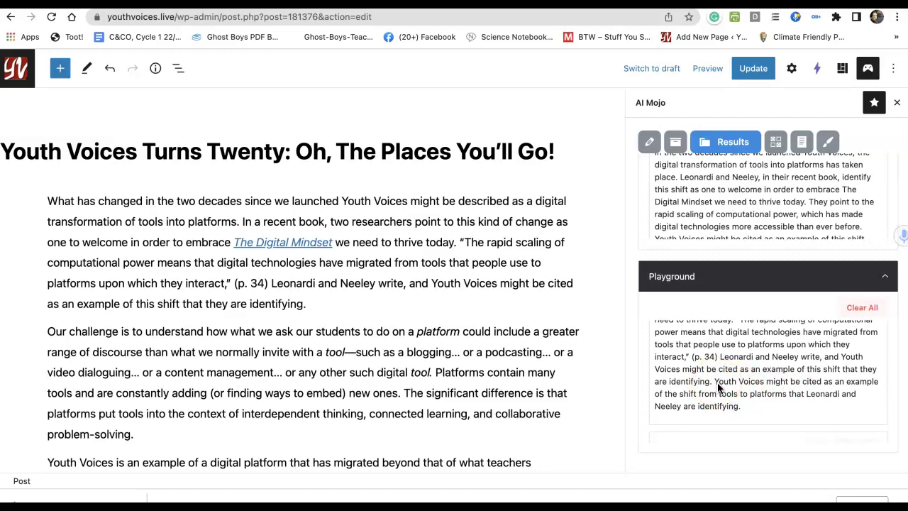
scroll(718, 386, "down", 2)
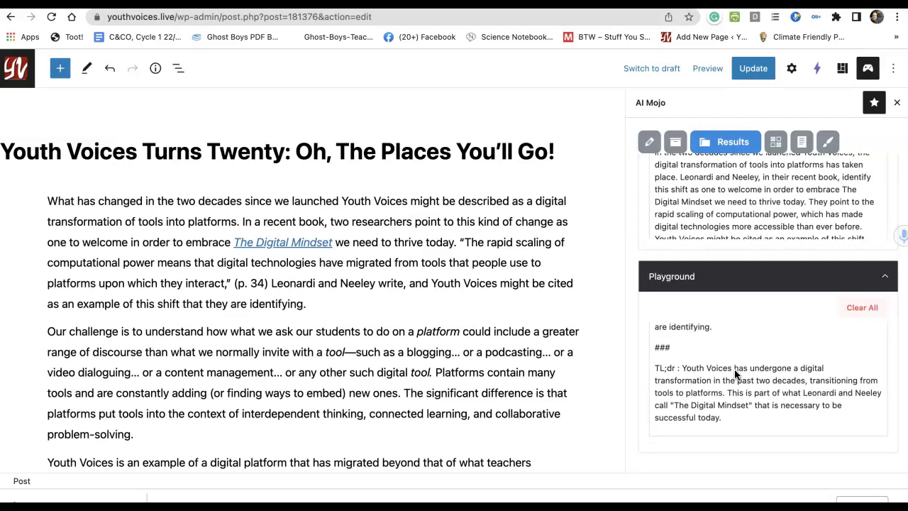
scroll(734, 375, "up", 5)
scroll(734, 374, "down", 2)
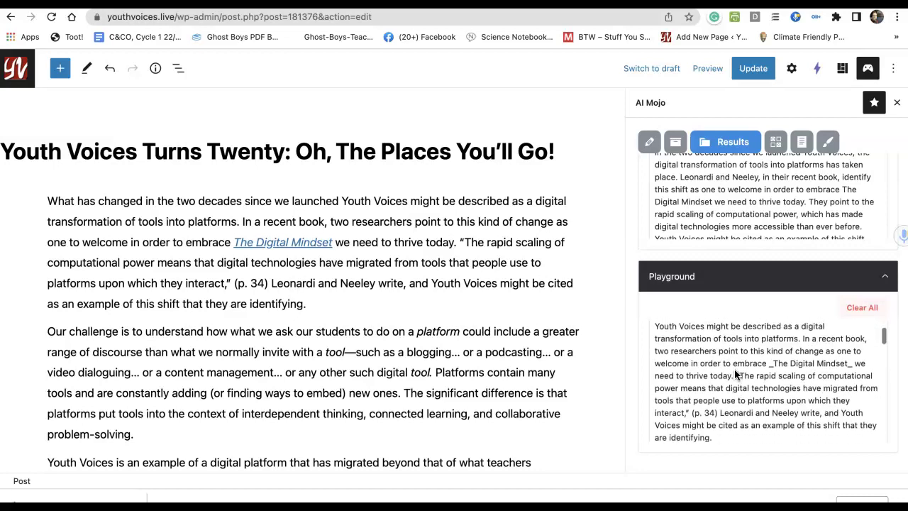
scroll(734, 375, "up", 2)
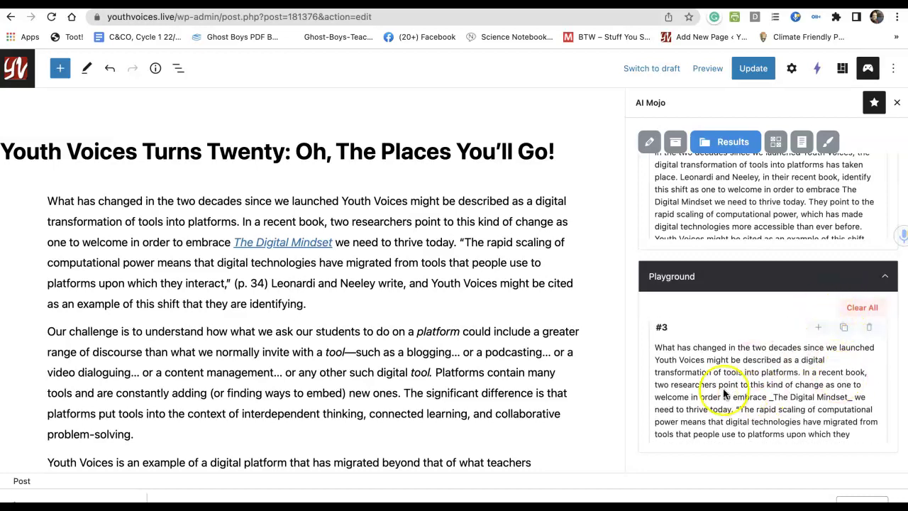
scroll(720, 388, "down", 1)
scroll(719, 389, "down", 3)
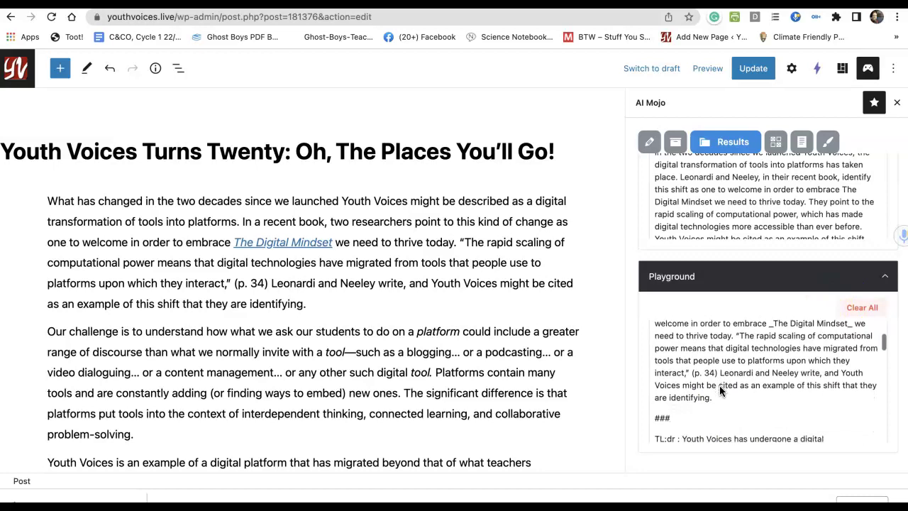
scroll(720, 390, "down", 3)
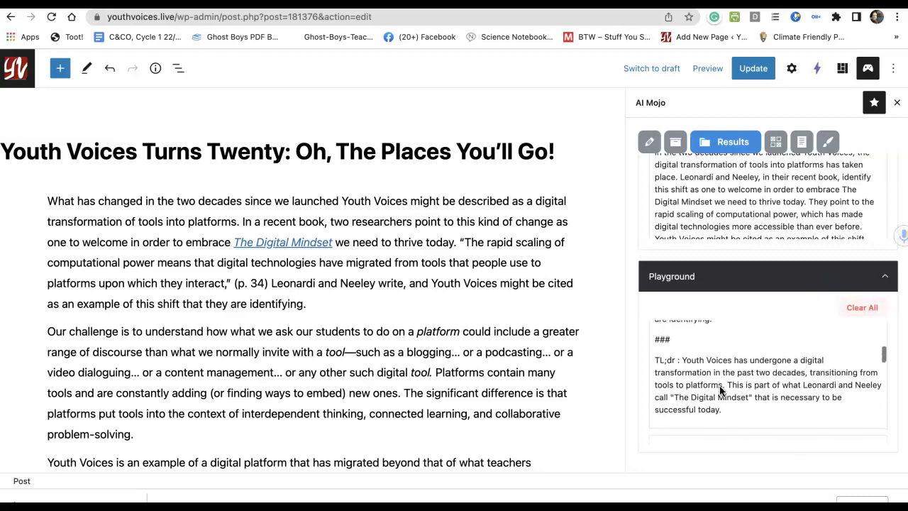
scroll(719, 385, "down", 1)
- Drag within the AI Mojo results panel, then return to the top of the results
left_click(662, 330)
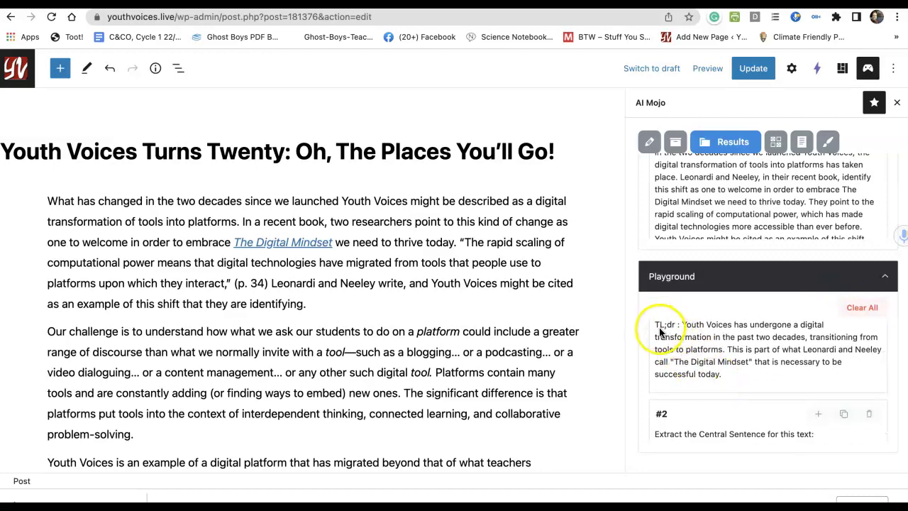
mouse_move(662, 330)
left_mouse_down()
mouse_move(712, 327)
mouse_move(702, 331)
left_mouse_up()
scroll(748, 361, "up", 2)
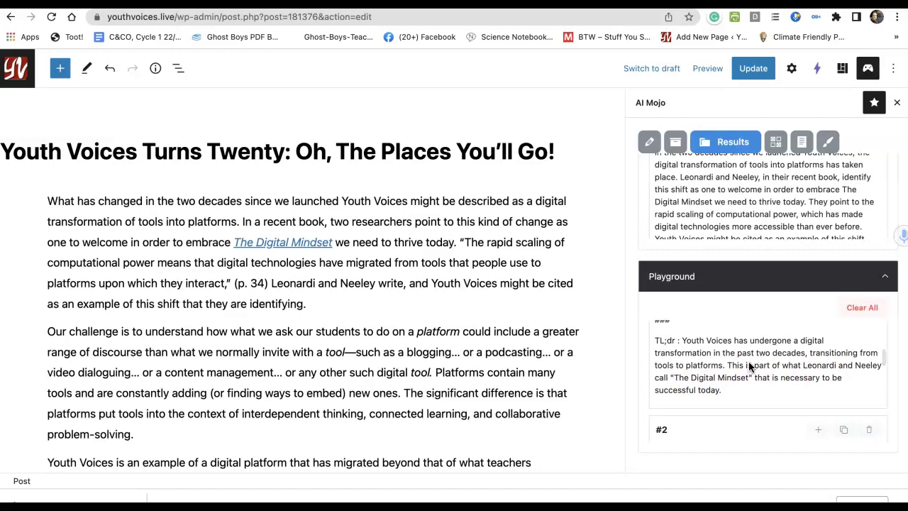
scroll(748, 361, "up", 3)
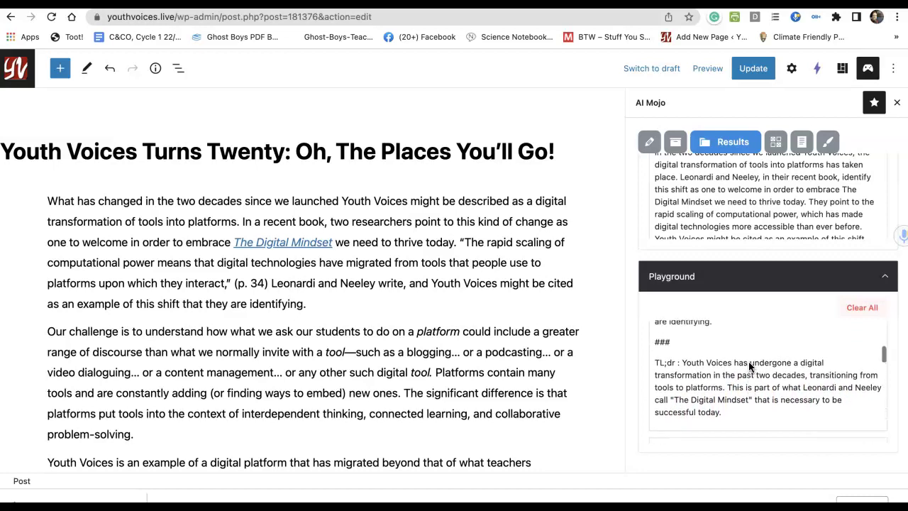
scroll(741, 220, "up", 3)
scroll(734, 215, "up", 3)
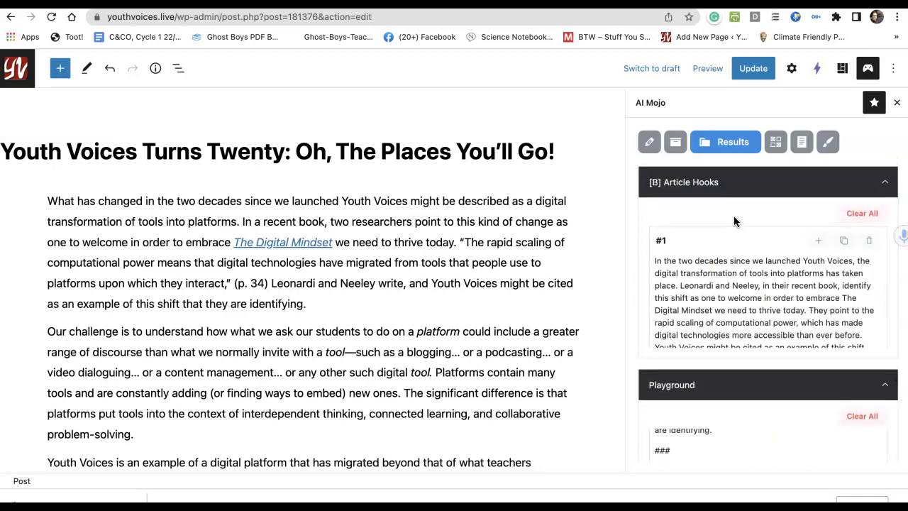
scroll(733, 215, "down", 1)
scroll(733, 215, "up", 1)
- Look over the remaining text results, then bring up the generated DALL·E images
left_click(679, 145)
scroll(719, 234, "down", 1)
scroll(722, 239, "up", 1)
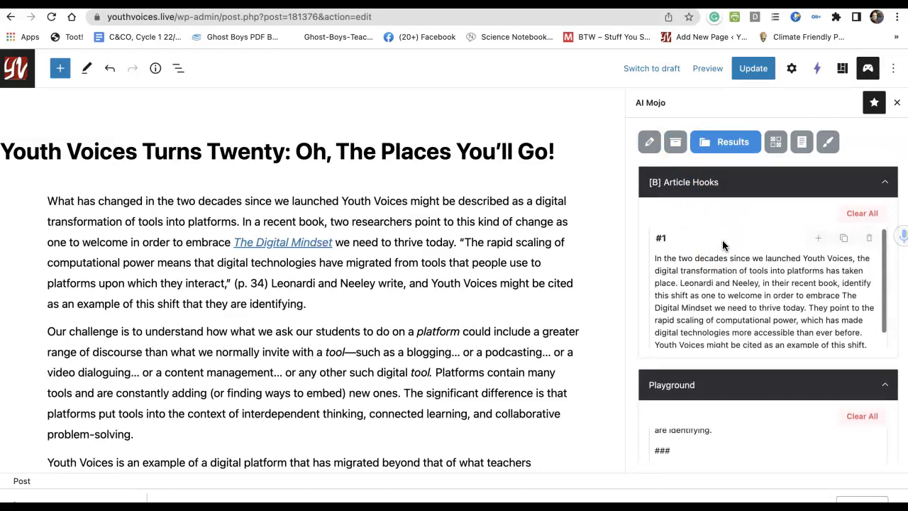
scroll(748, 241, "down", 1)
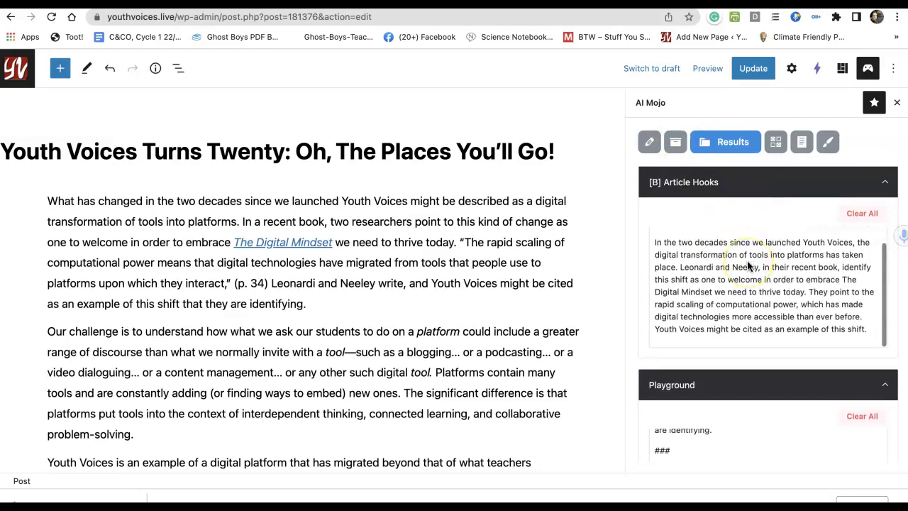
scroll(747, 260, "up", 1)
scroll(747, 261, "down", 1)
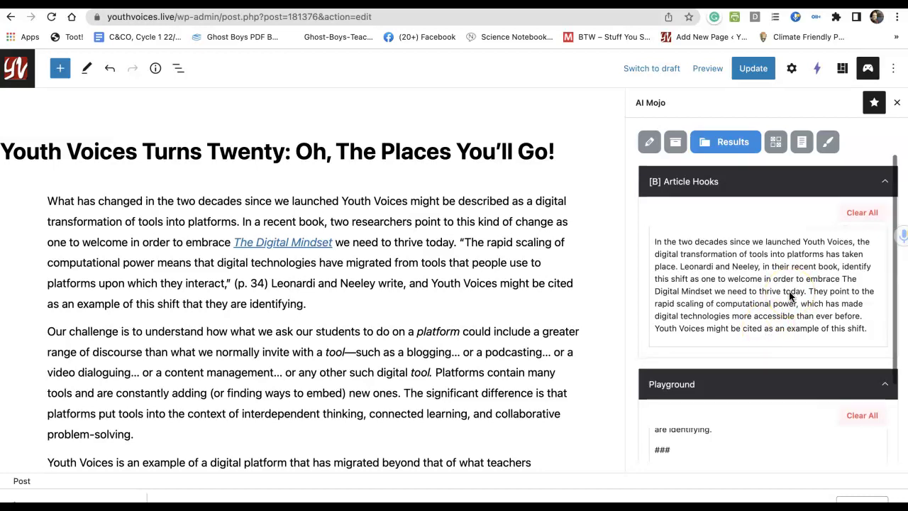
scroll(789, 290, "down", 3)
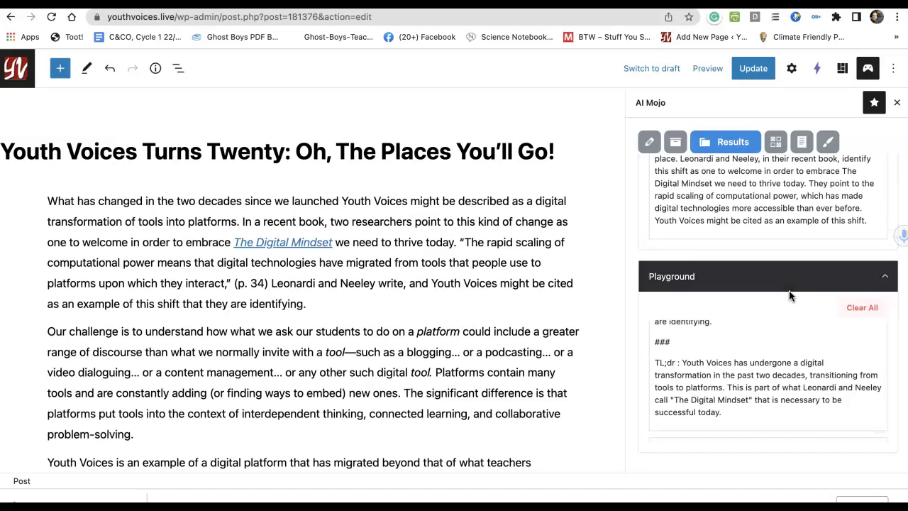
scroll(789, 290, "up", 3)
scroll(789, 290, "down", 3)
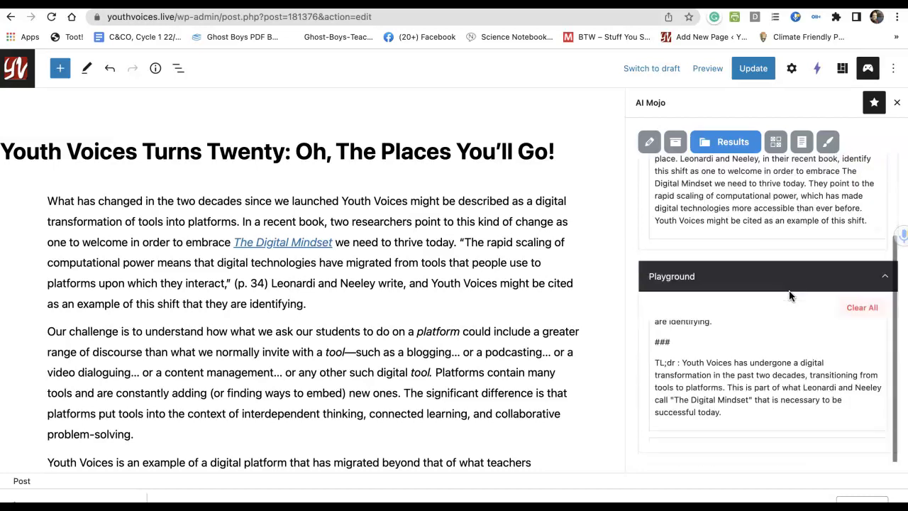
scroll(789, 386, "up", 5)
scroll(788, 385, "down", 5)
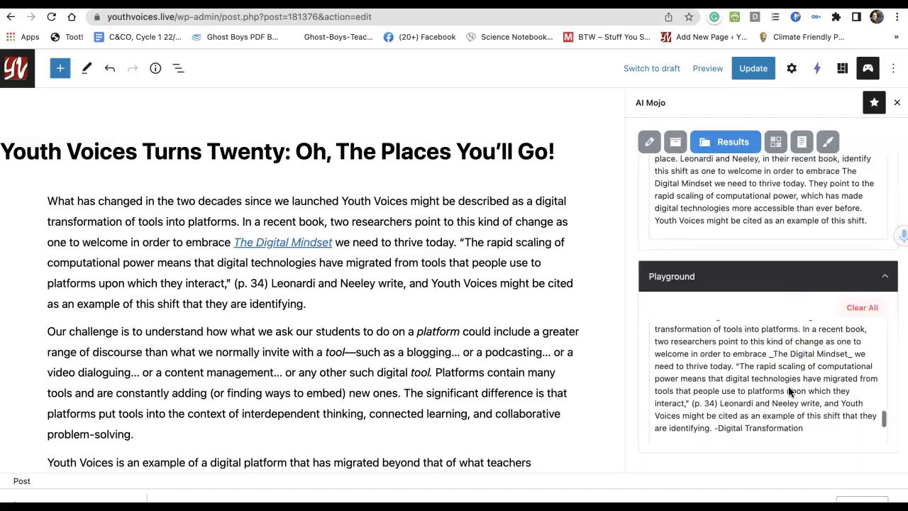
scroll(787, 386, "down", 3)
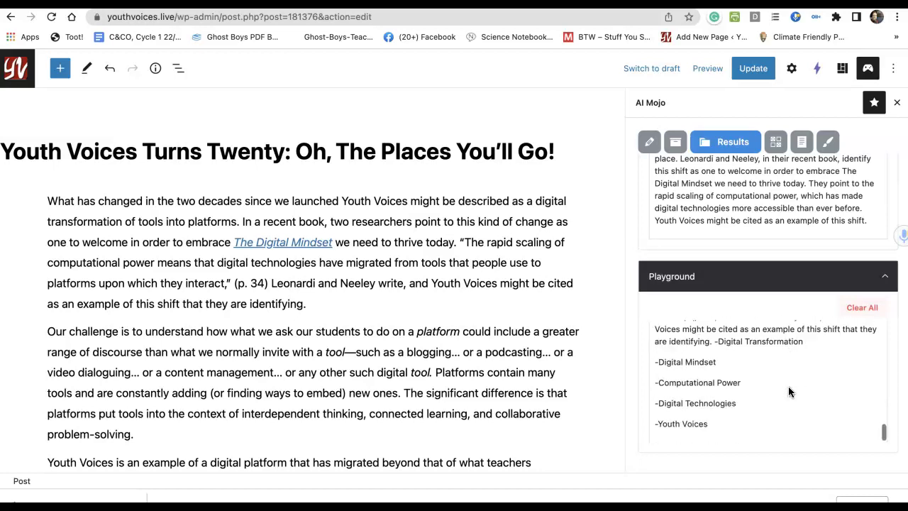
scroll(746, 330, "up", 10)
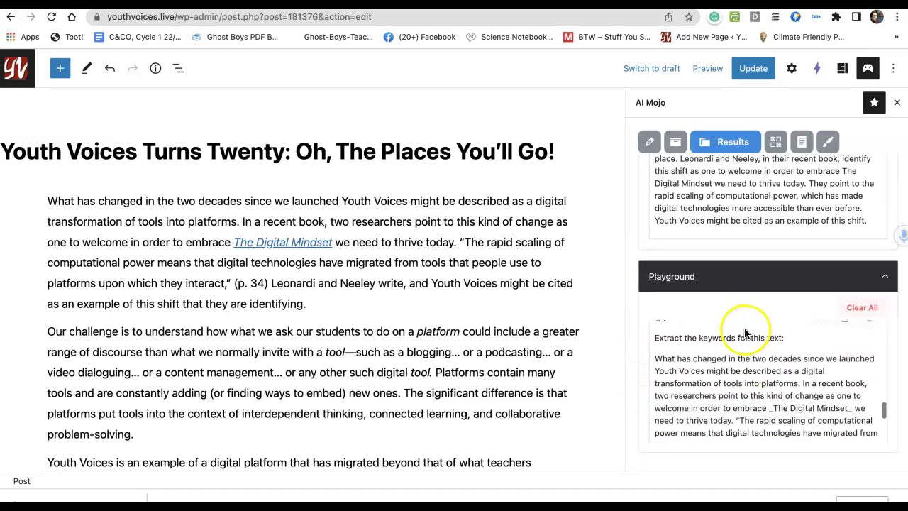
scroll(756, 178, "up", 10)
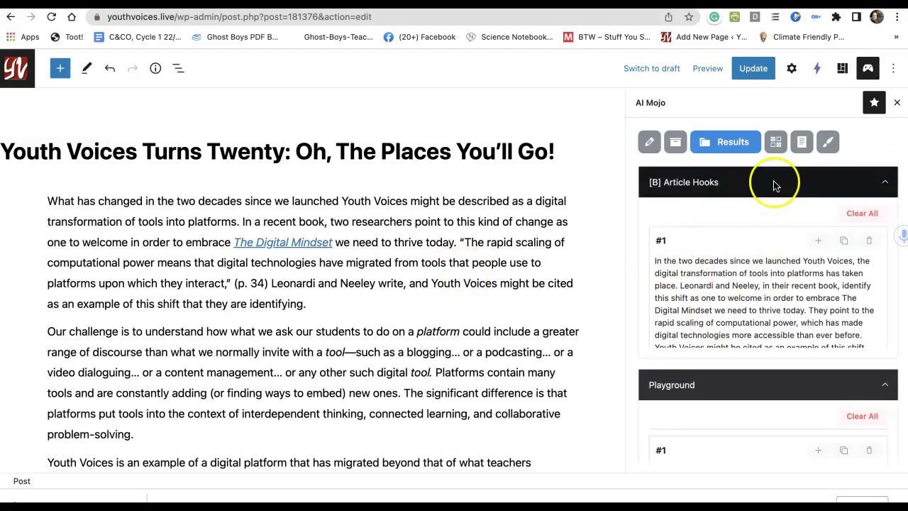
left_click(828, 143)
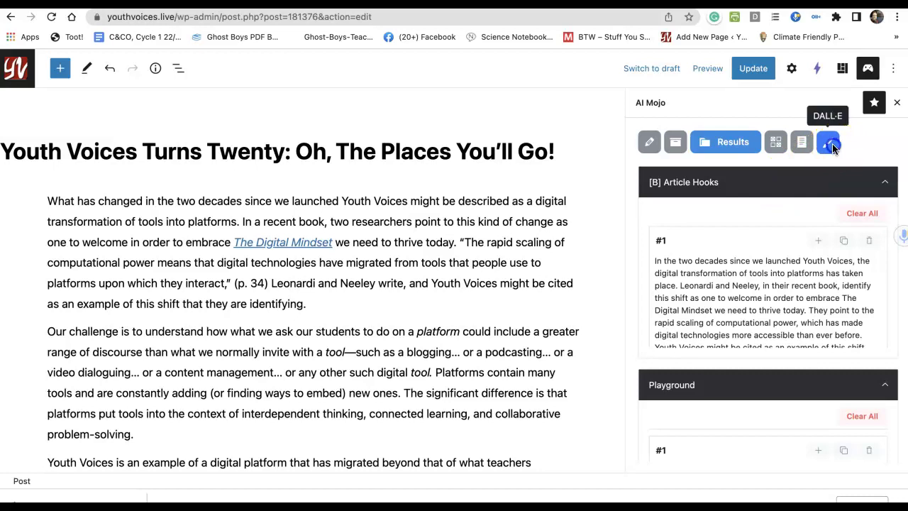
scroll(810, 295, "down", 10)
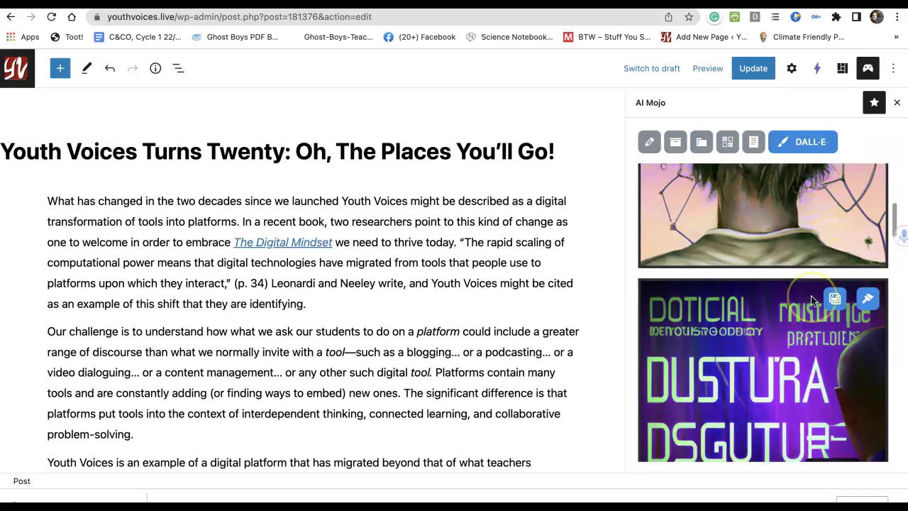
scroll(810, 295, "down", 10)
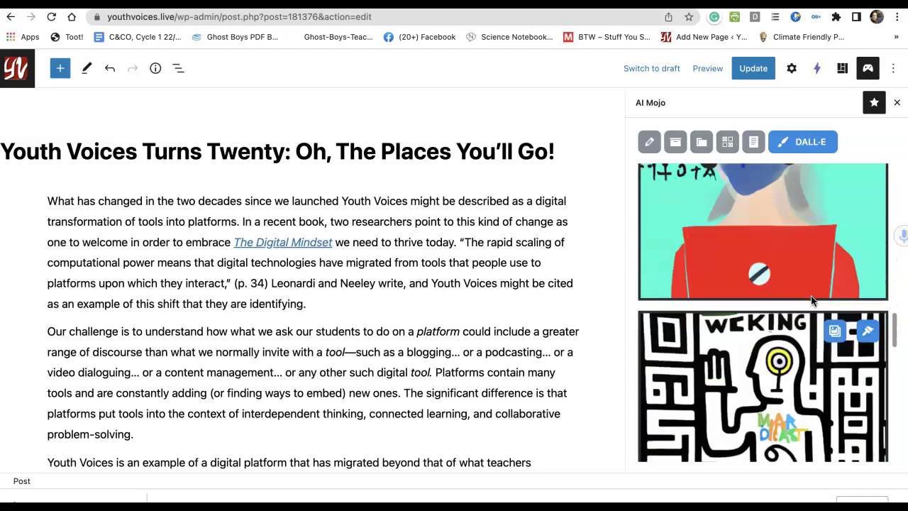
scroll(810, 295, "down", 10)
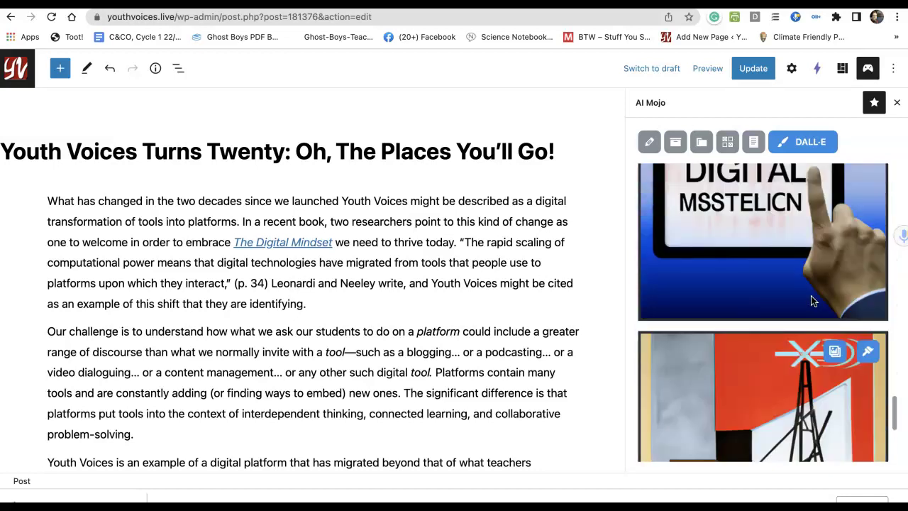
scroll(812, 301, "up", 5)
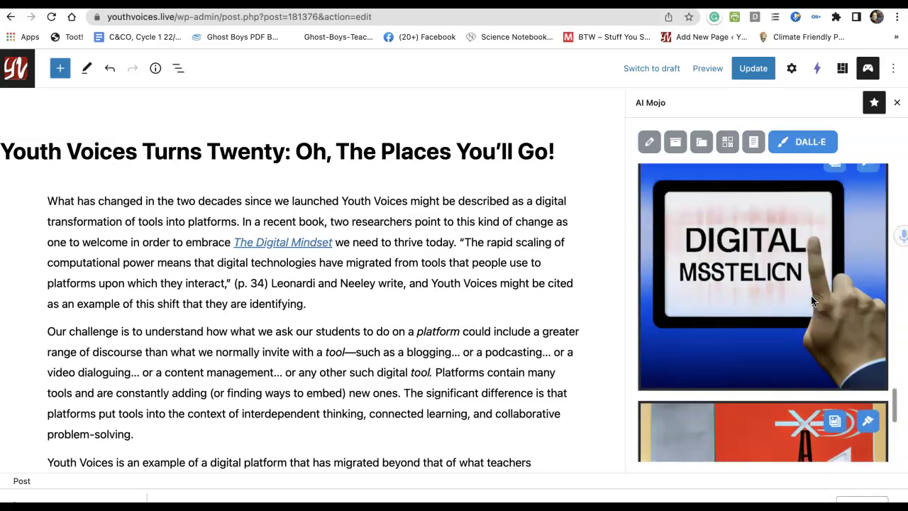
left_click(735, 370)
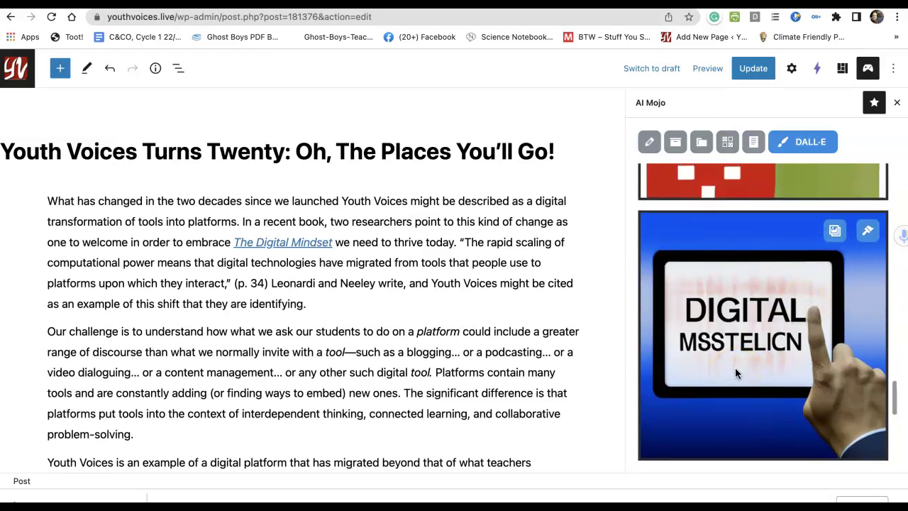
scroll(734, 367, "up", 4)
scroll(735, 373, "up", 1)
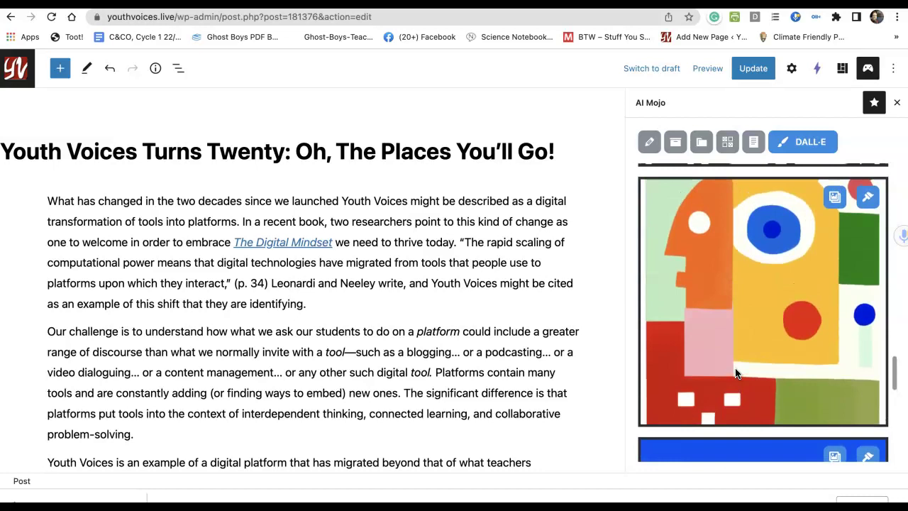
scroll(769, 288, "up", 5)
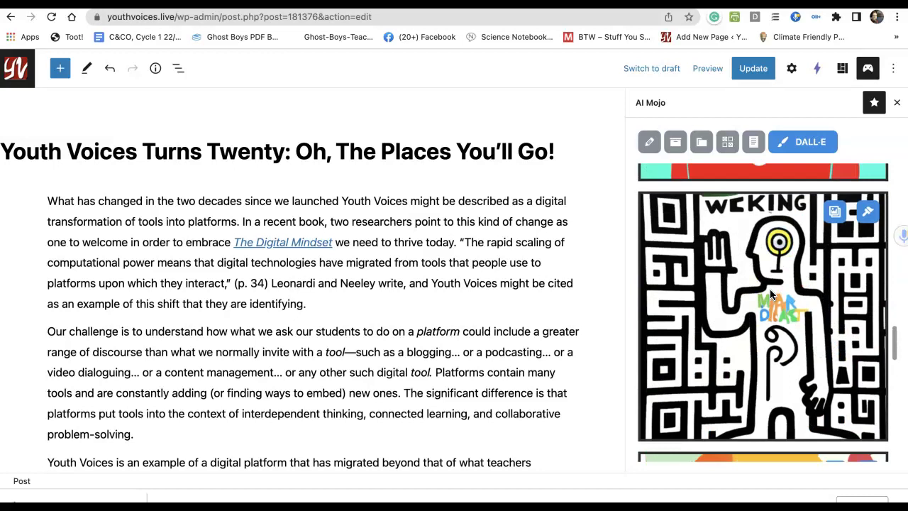
scroll(769, 288, "up", 5)
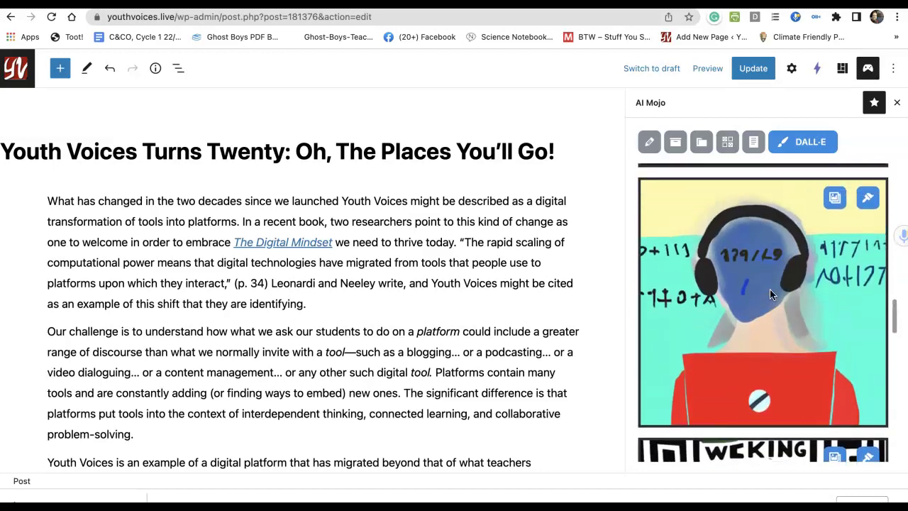
scroll(771, 293, "up", 5)
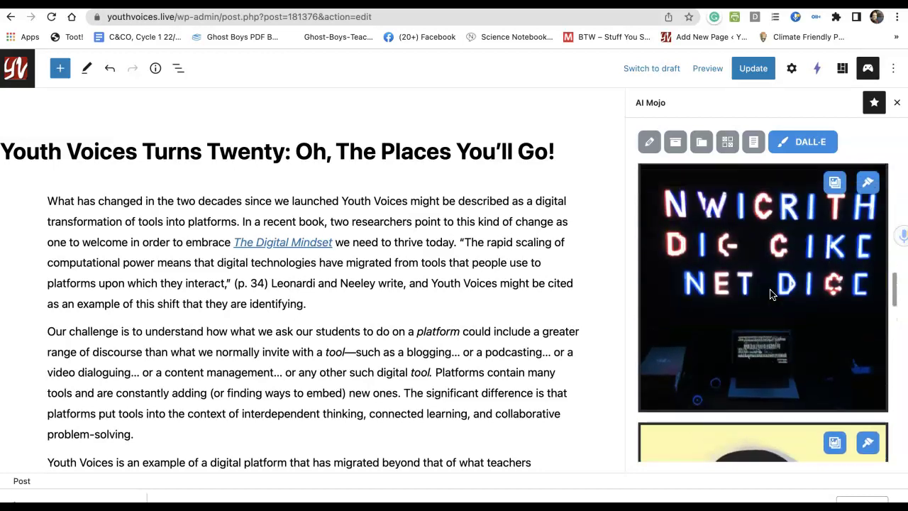
scroll(771, 293, "up", 5)
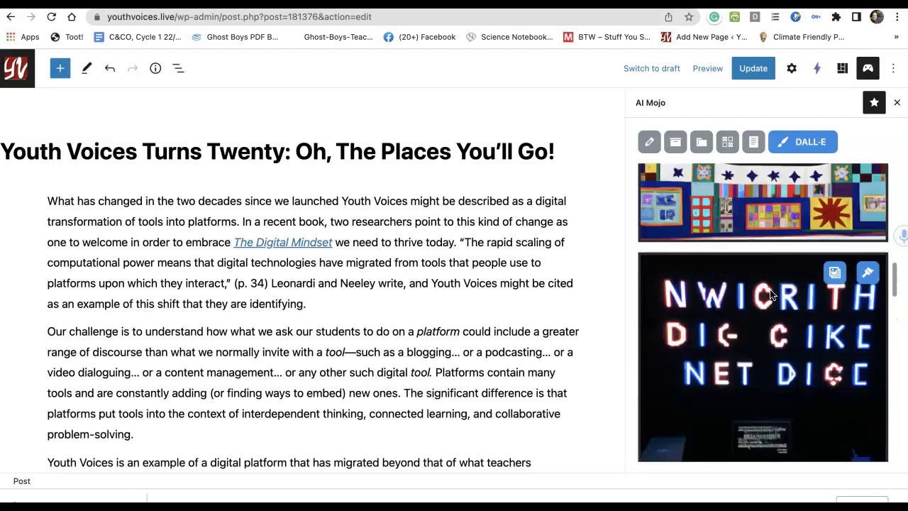
scroll(771, 293, "up", 5)
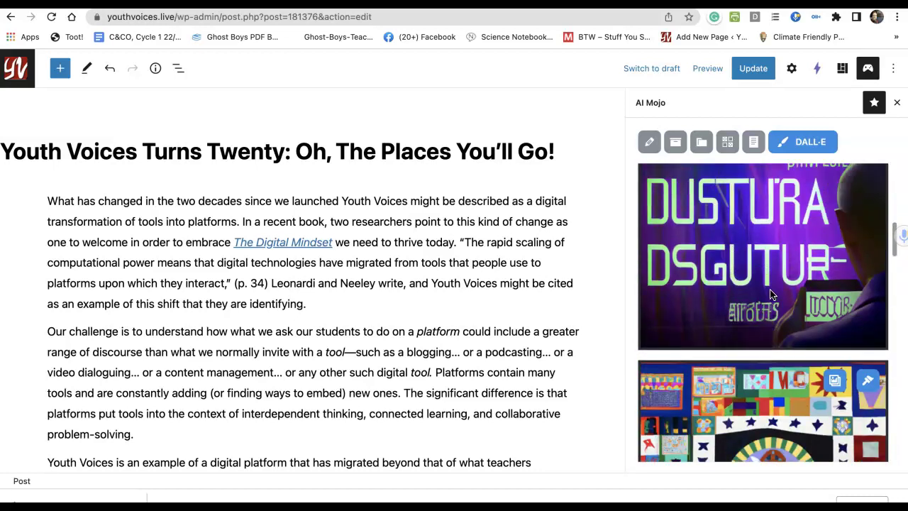
scroll(771, 293, "down", 2)
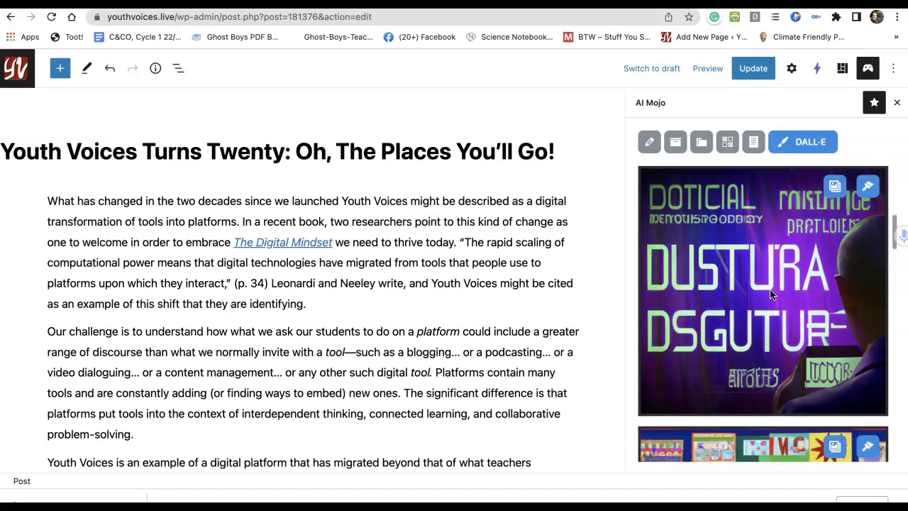
scroll(771, 293, "up", 5)
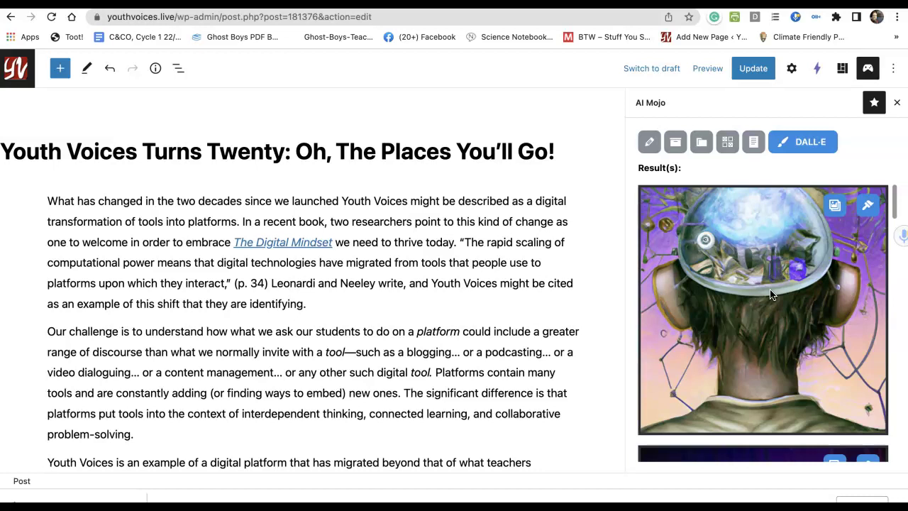
- Save the first DALL·E brain image to the Media Library and insert it into the post
left_click(836, 207)
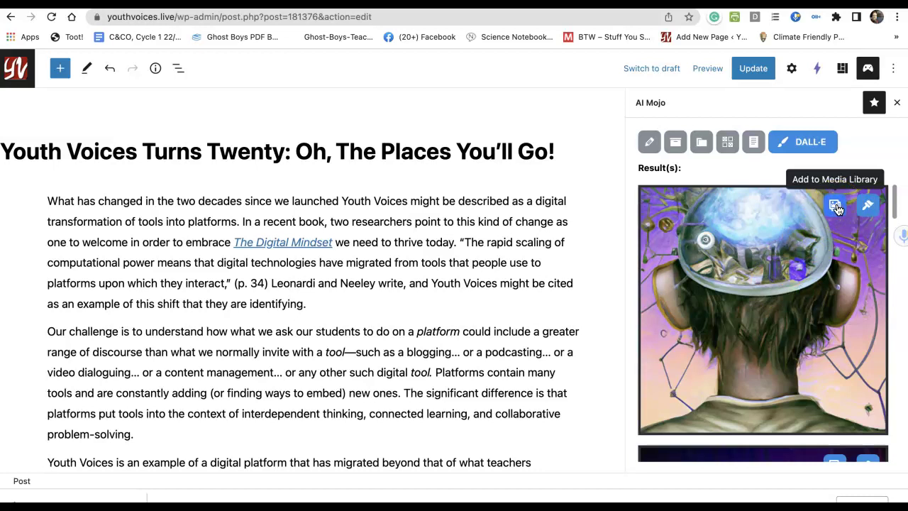
left_click(869, 208)
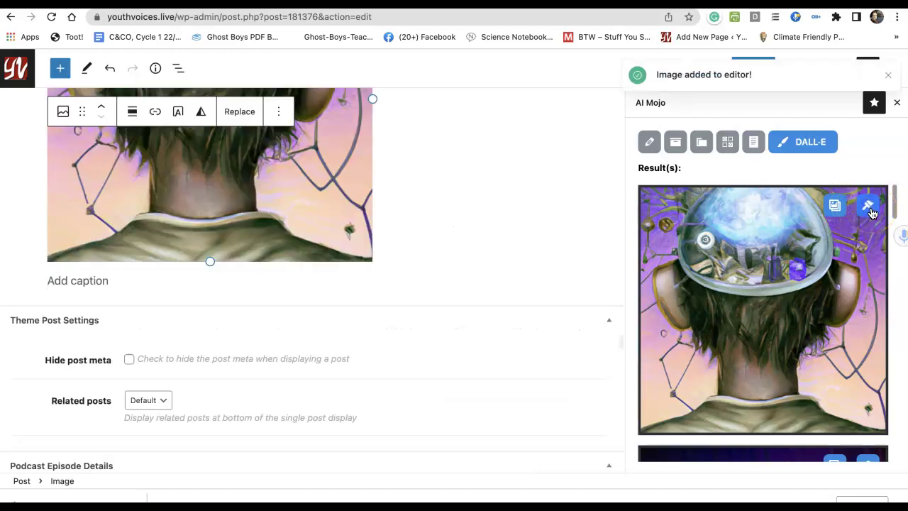
scroll(640, 236, "up", 2)
scroll(640, 236, "up", 2)
scroll(535, 177, "up", 10)
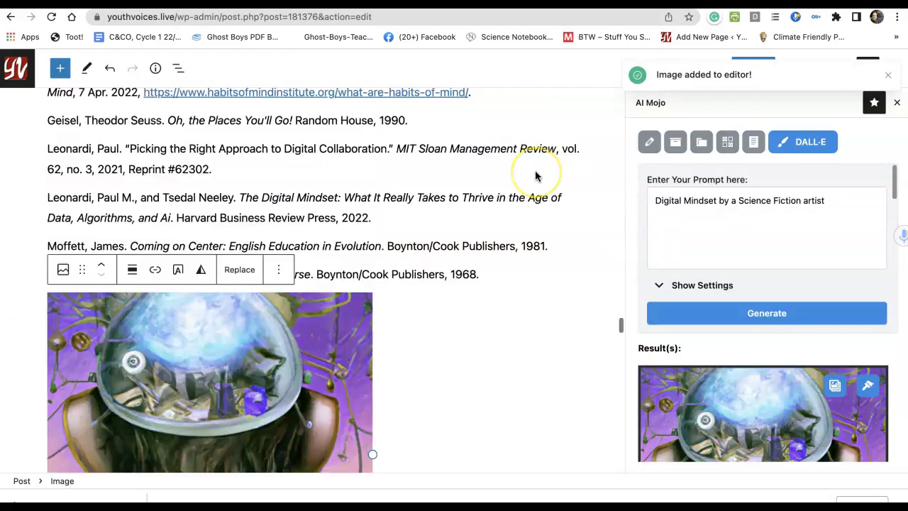
scroll(535, 176, "down", 5)
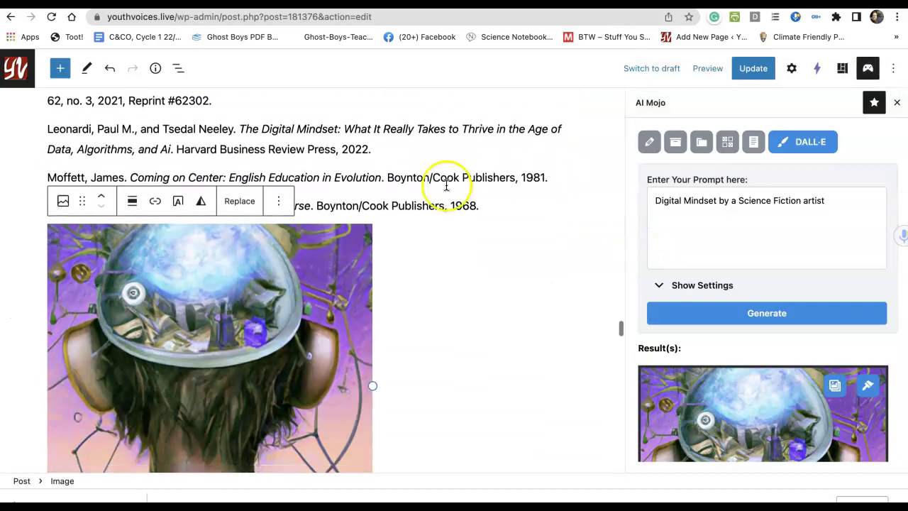
- Delete the transparent-skull image block using Remove Image from its Options menu
left_click(277, 206)
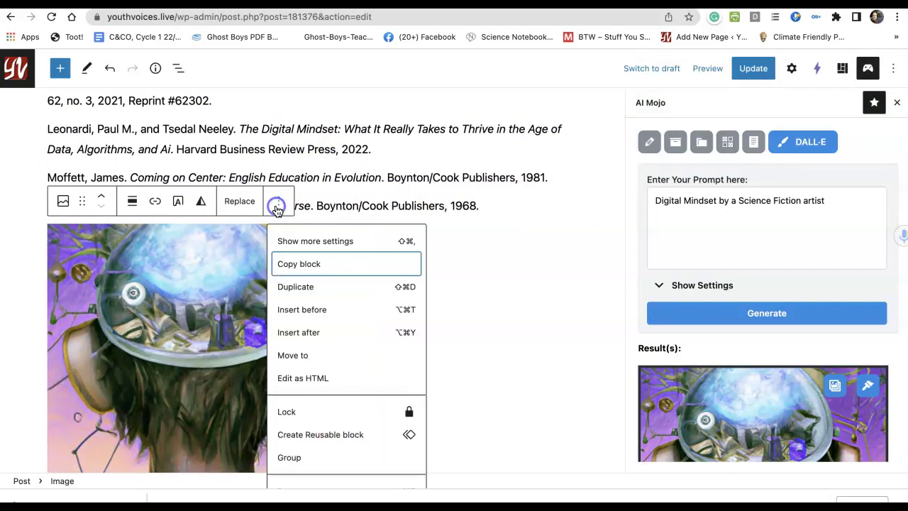
scroll(307, 376, "down", 1)
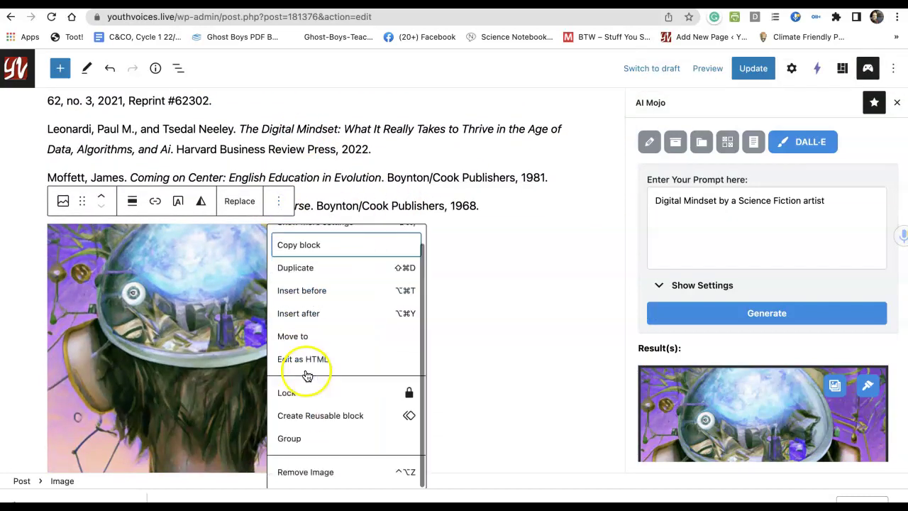
left_click(311, 474)
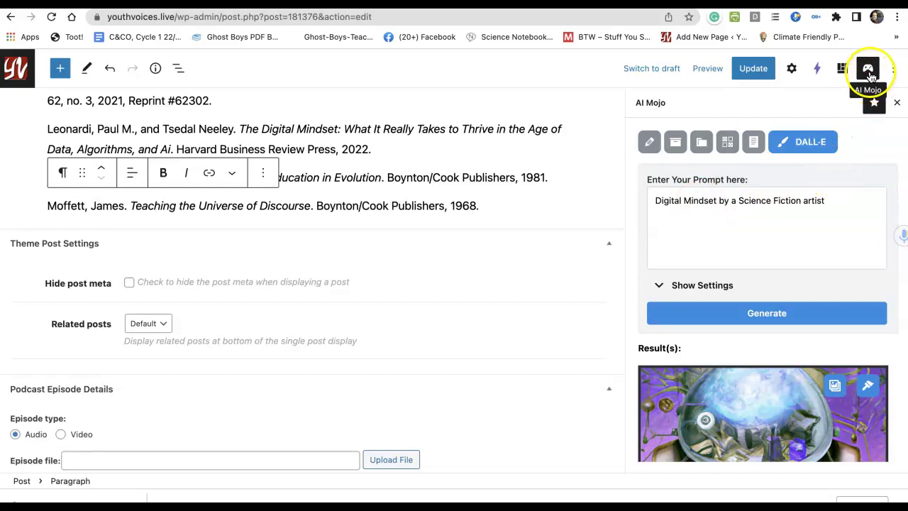
left_click(762, 218)
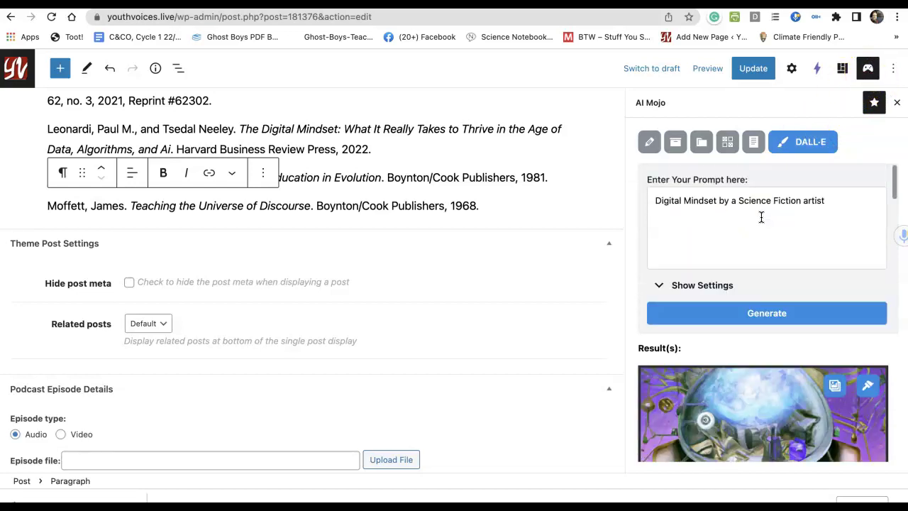
- Close and reopen the AI Mojo sidebar so it shows an empty Playground prompt
left_click(869, 68)
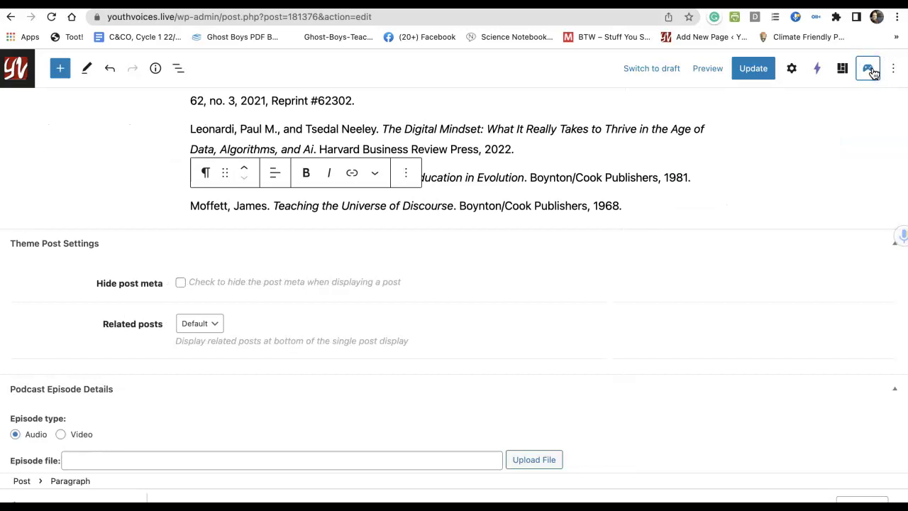
left_click(871, 70)
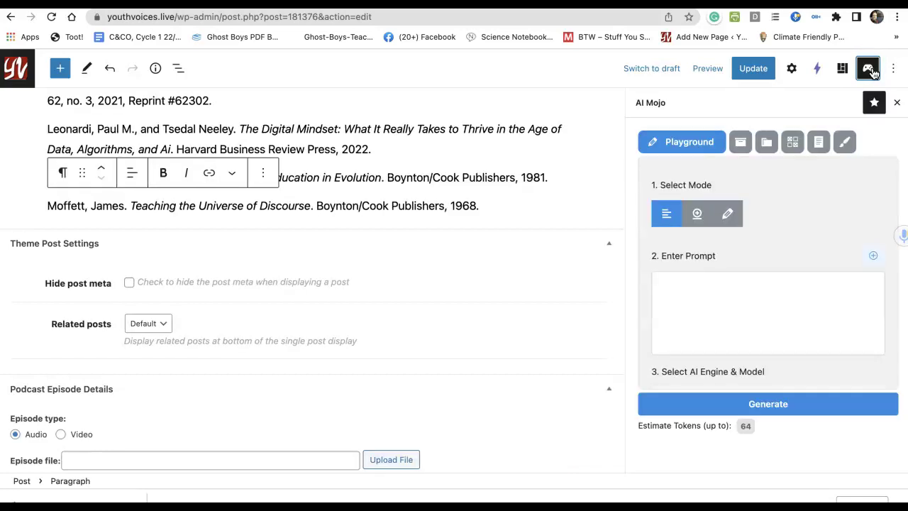
scroll(784, 275, "down", 3)
scroll(784, 275, "up", 3)
scroll(784, 275, "down", 3)
scroll(783, 275, "up", 3)
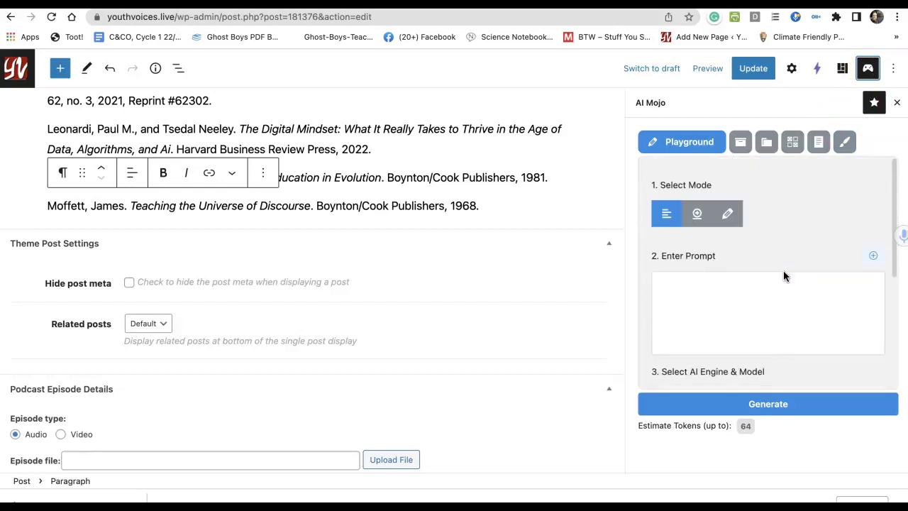